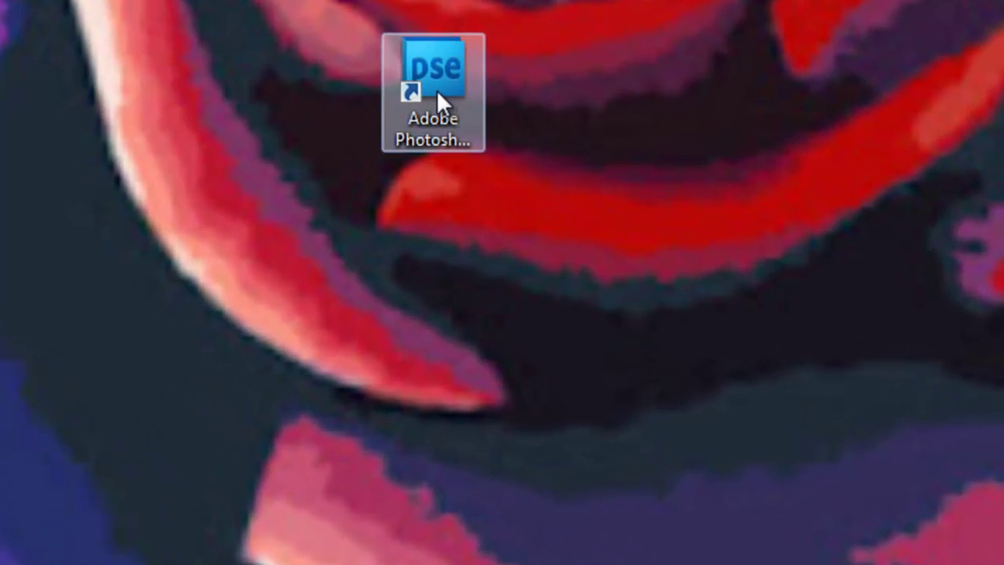
Step: Launch Photoshop Elements 9's Editor and open the horse photo RosCotsA0813.JPG
double_click(291, 116)
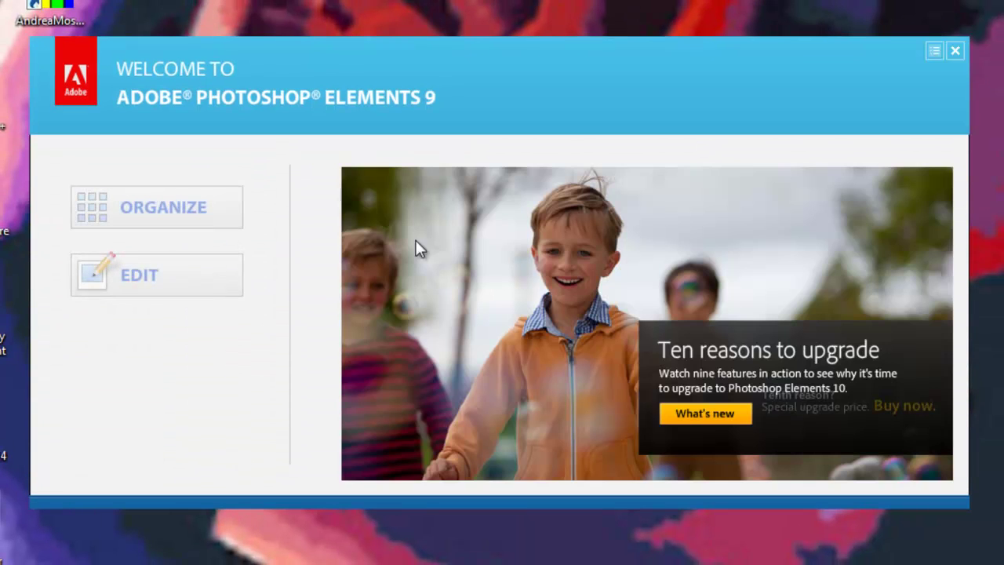
click(141, 275)
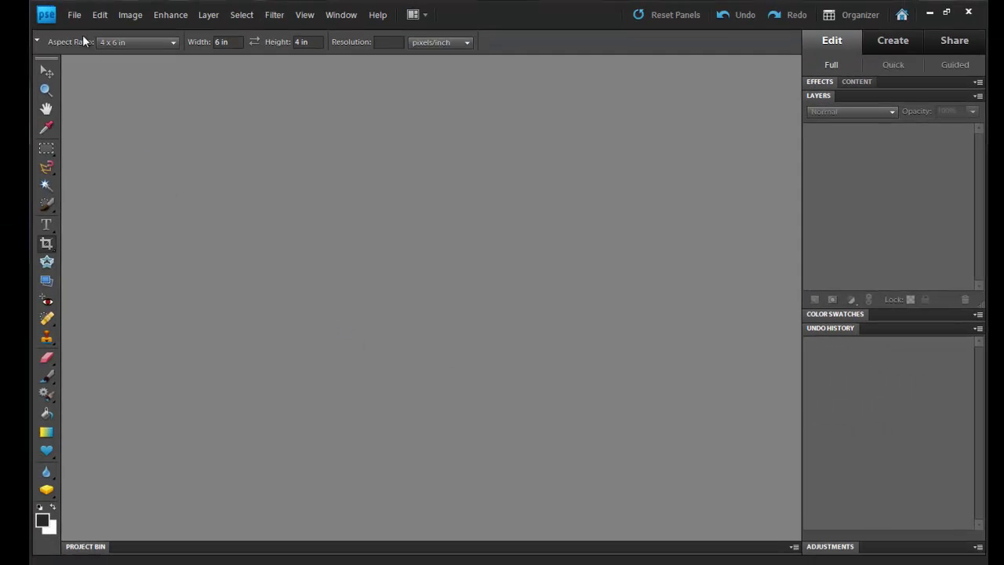
click(74, 14)
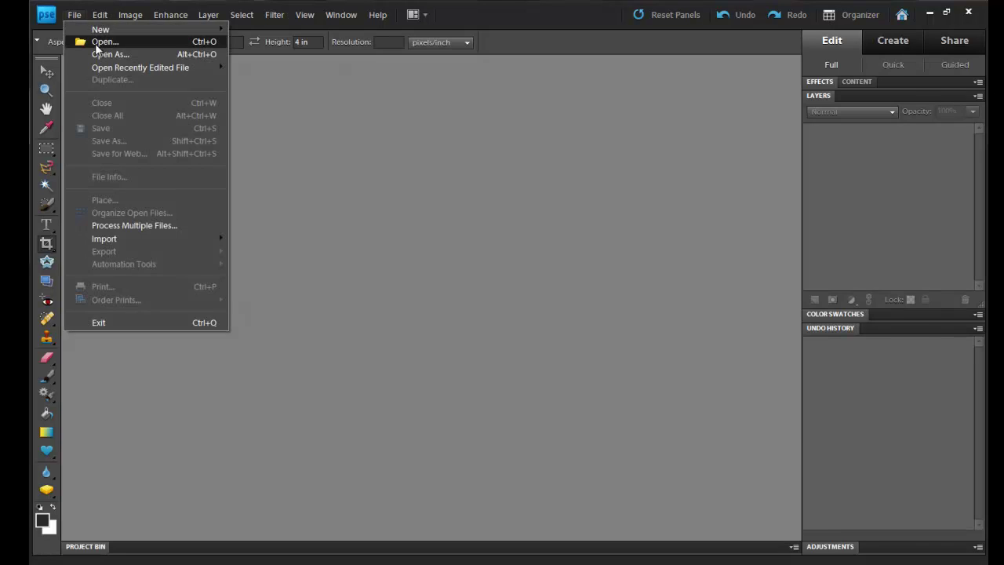
click(95, 48)
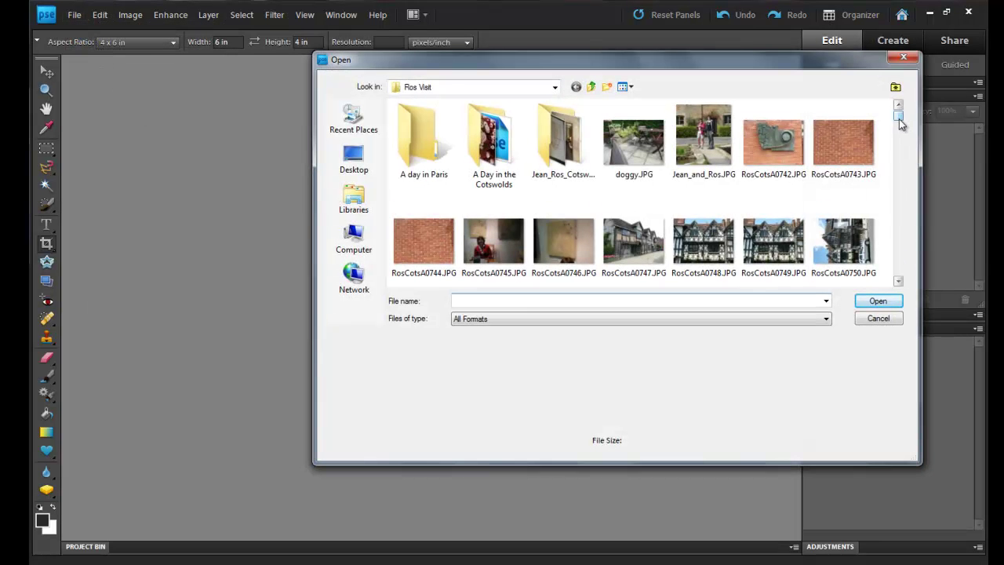
drag(901, 116, 904, 161)
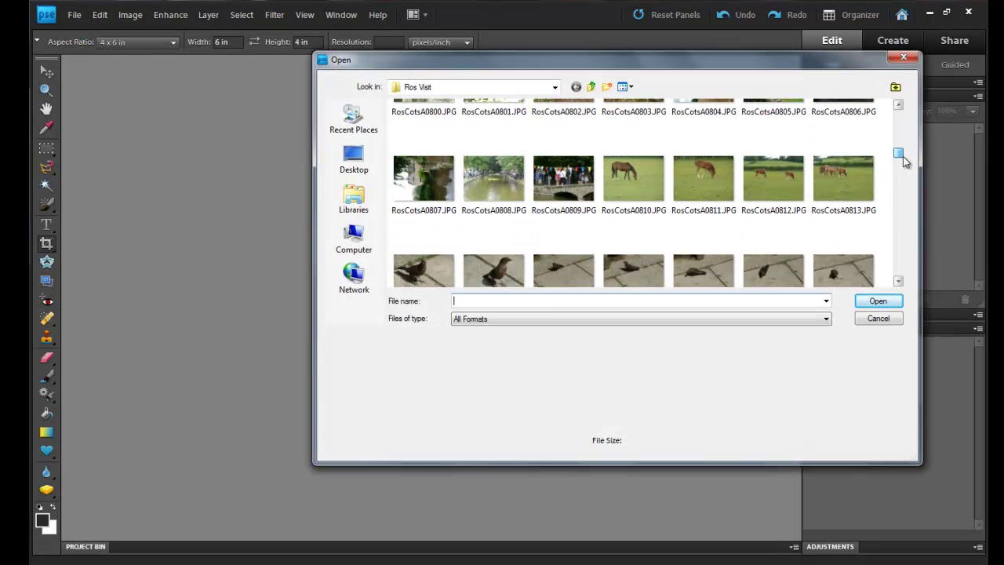
click(832, 161)
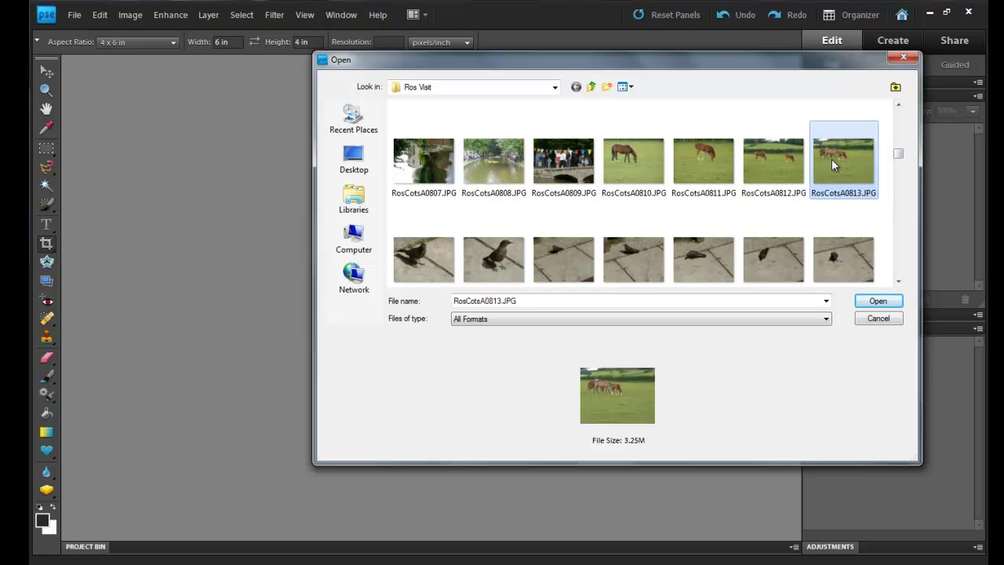
click(875, 301)
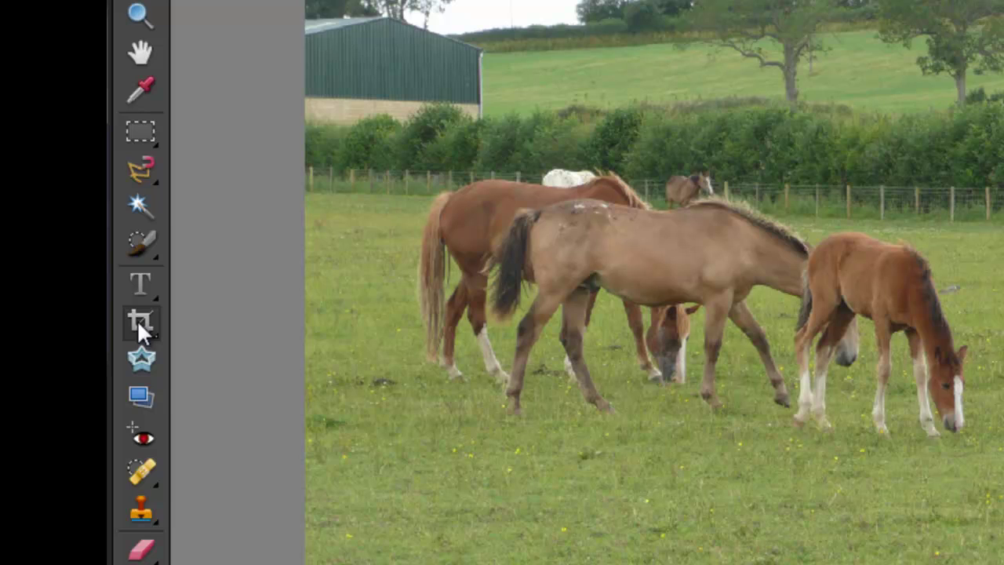
Step: Draw a free crop box around the grazing horses, leaving the shed and upper field out
click(140, 323)
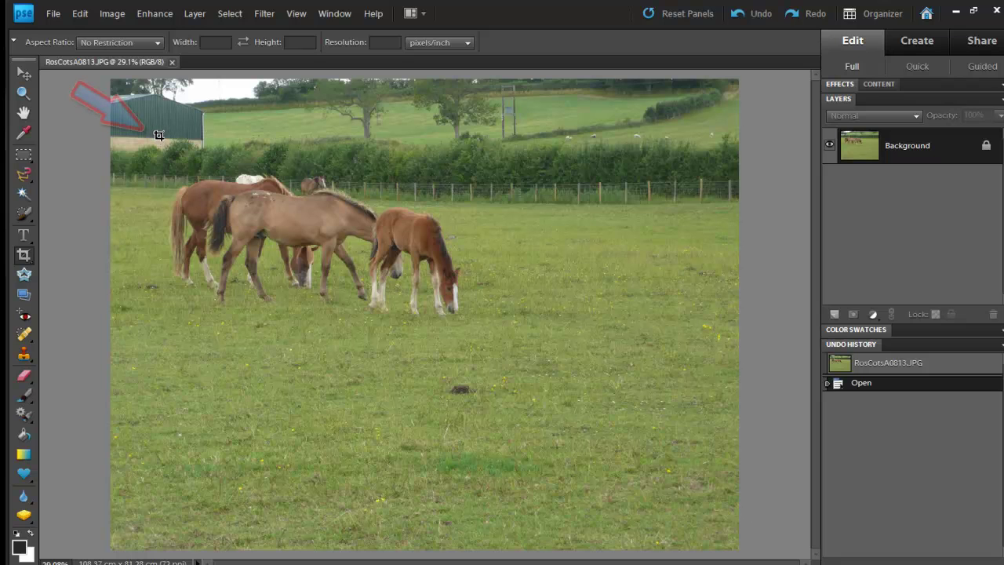
mouse_move(159, 135)
mouse_down()
mouse_move(191, 218)
mouse_move(305, 334)
mouse_move(551, 430)
mouse_up()
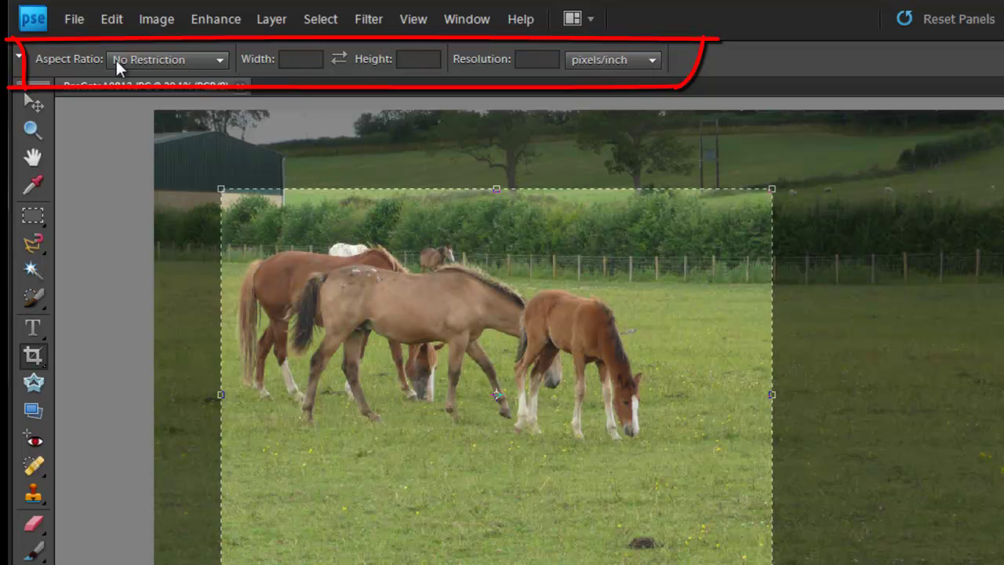
Step: Constrain the crop to 4 x 6 in, fit it closely around the horses, and commit
click(220, 60)
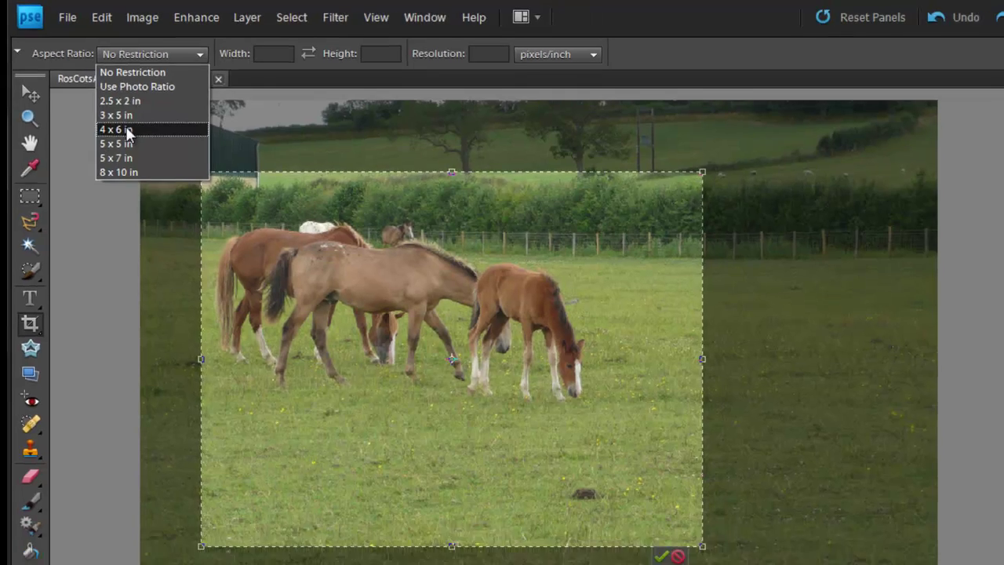
click(141, 142)
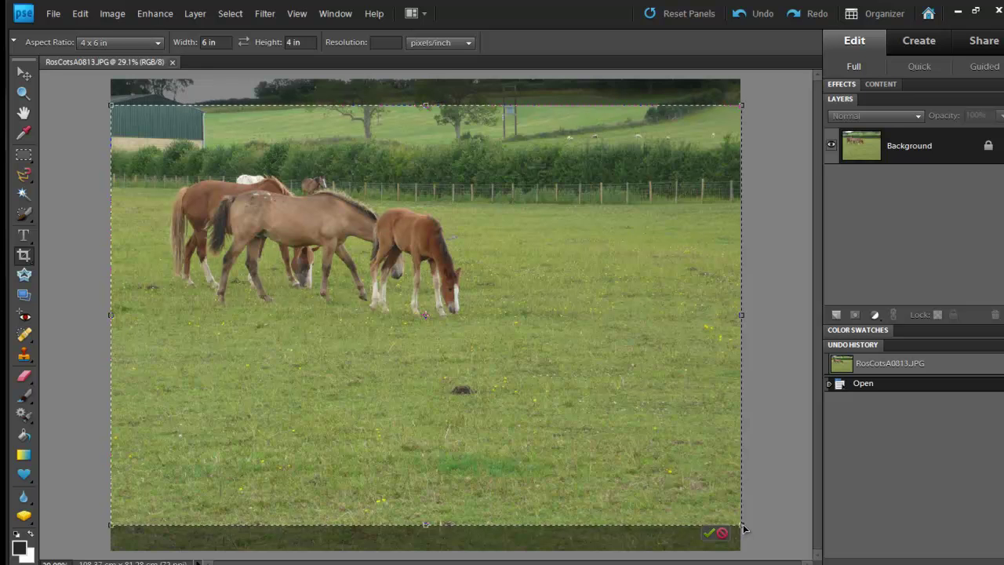
drag(742, 529, 523, 350)
drag(470, 209, 502, 239)
drag(541, 400, 515, 369)
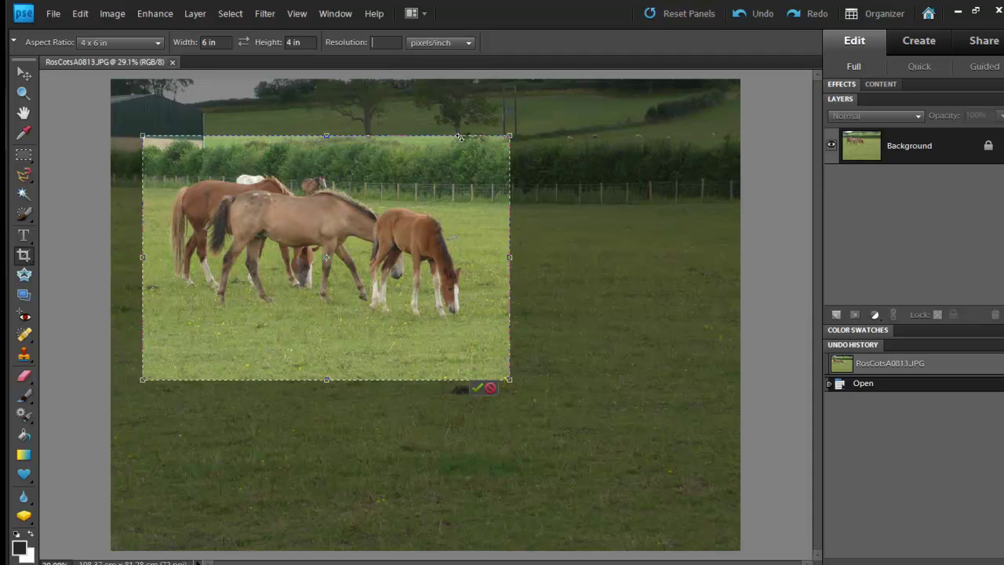
click(478, 387)
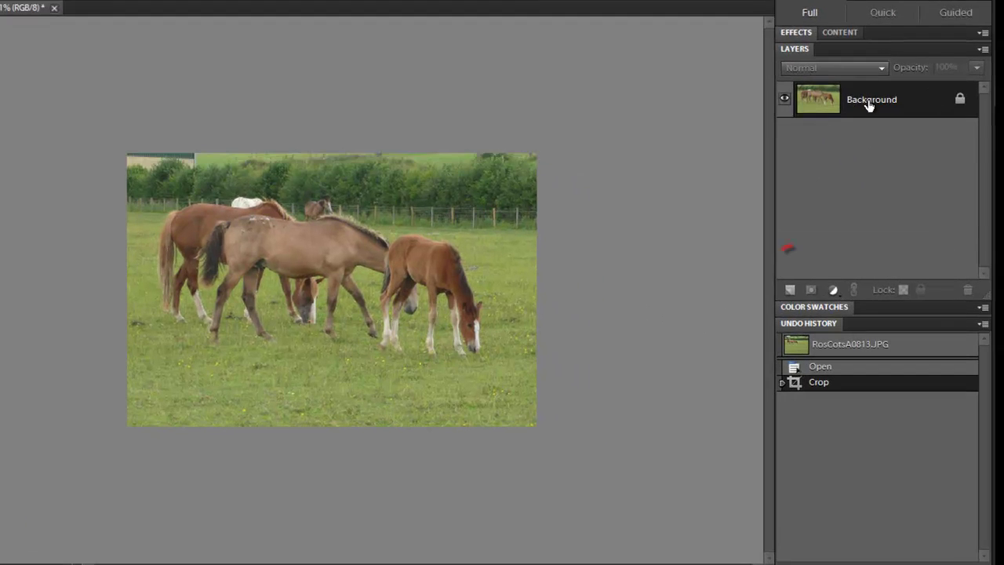
Step: Add a Levels adjustment layer with input levels 43, 1.10 and 207
click(875, 314)
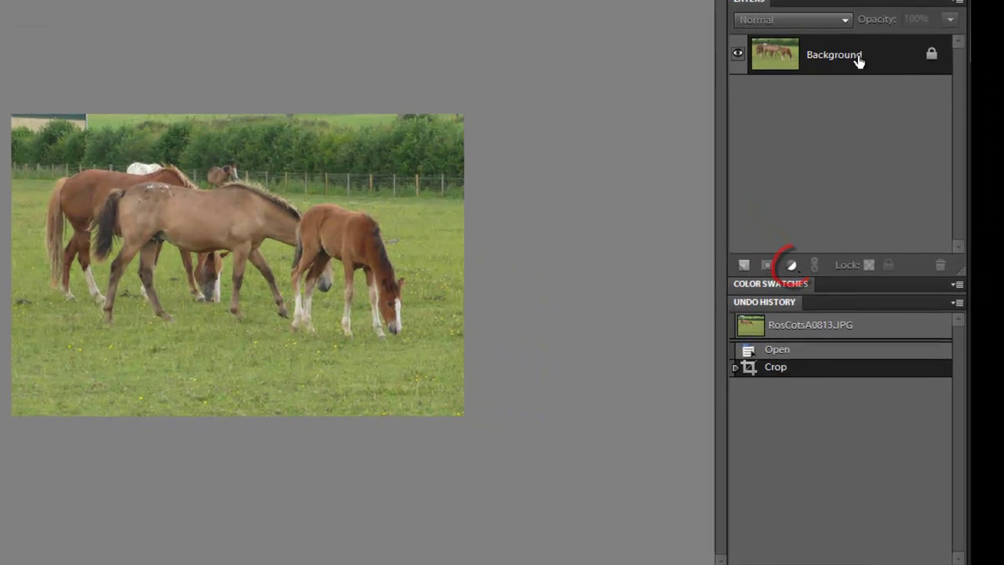
click(792, 265)
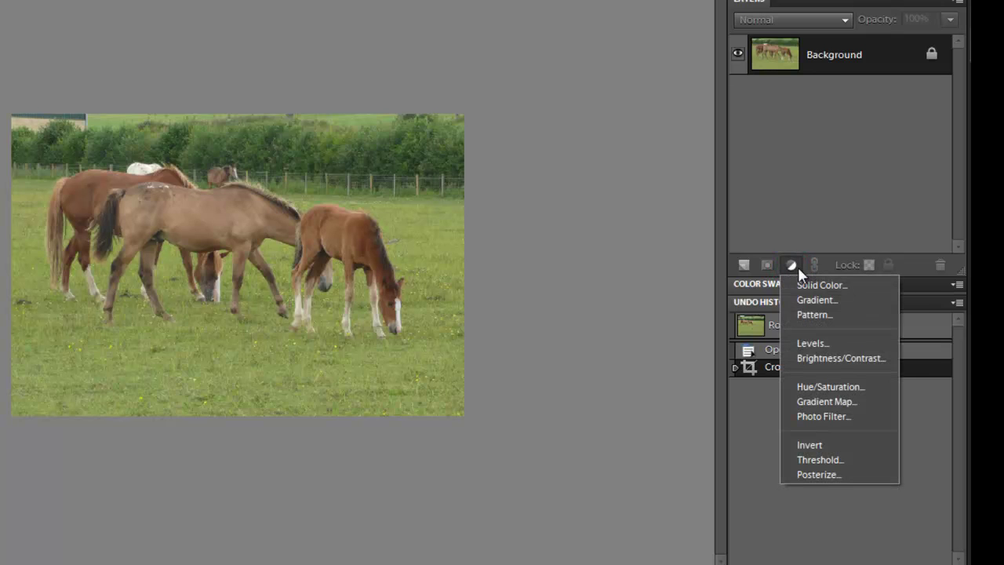
click(815, 343)
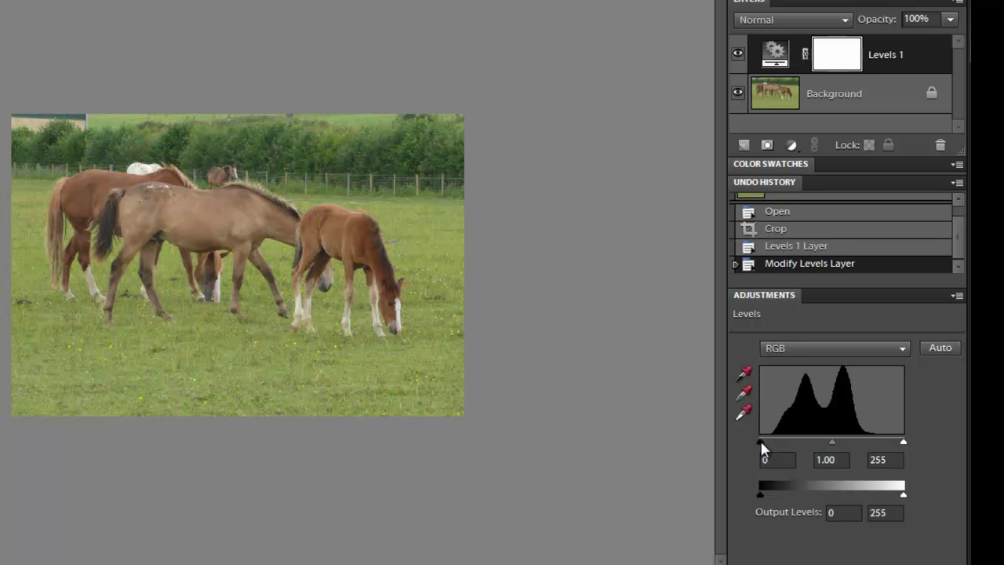
drag(760, 438, 778, 440)
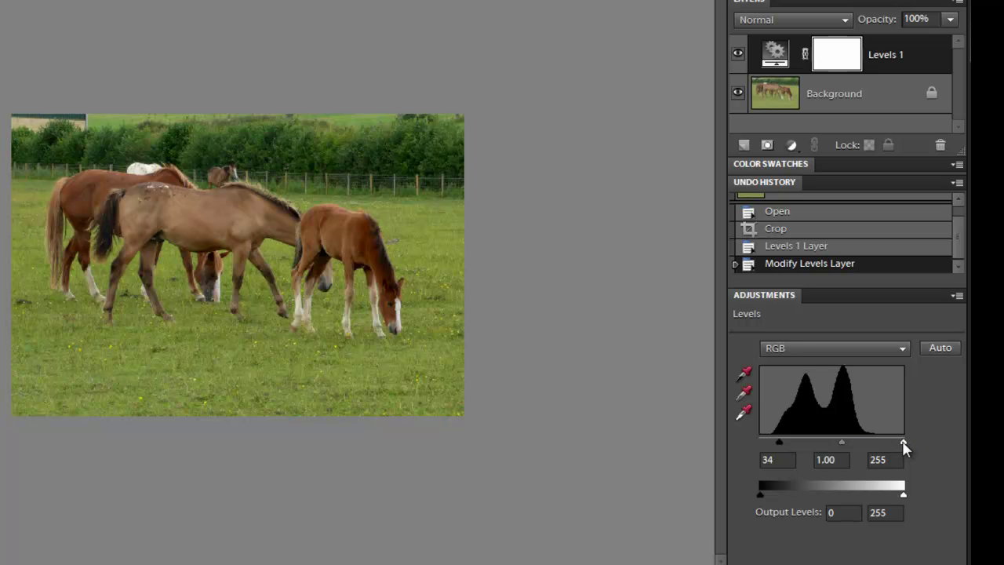
drag(903, 443, 885, 445)
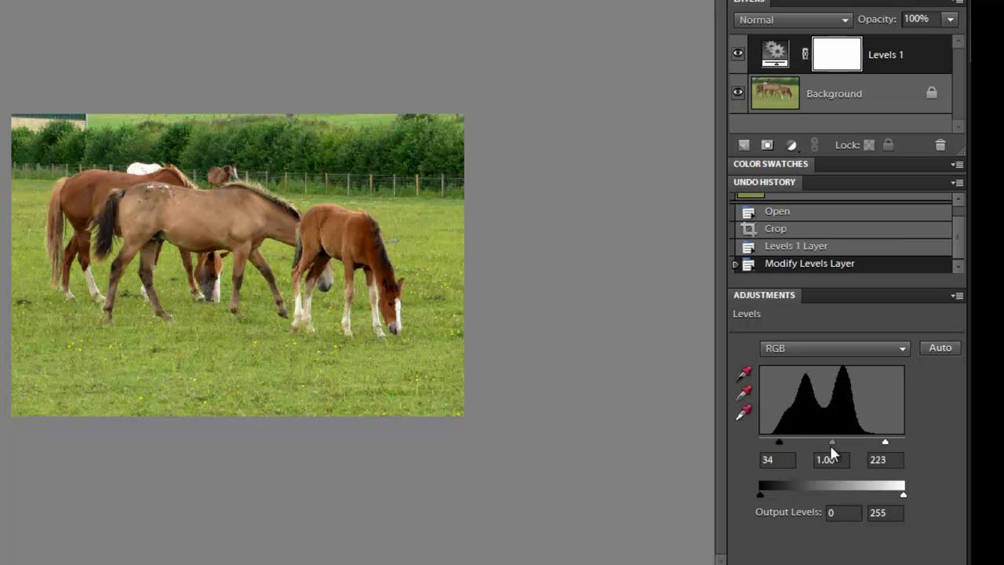
drag(831, 443, 783, 441)
drag(885, 443, 876, 442)
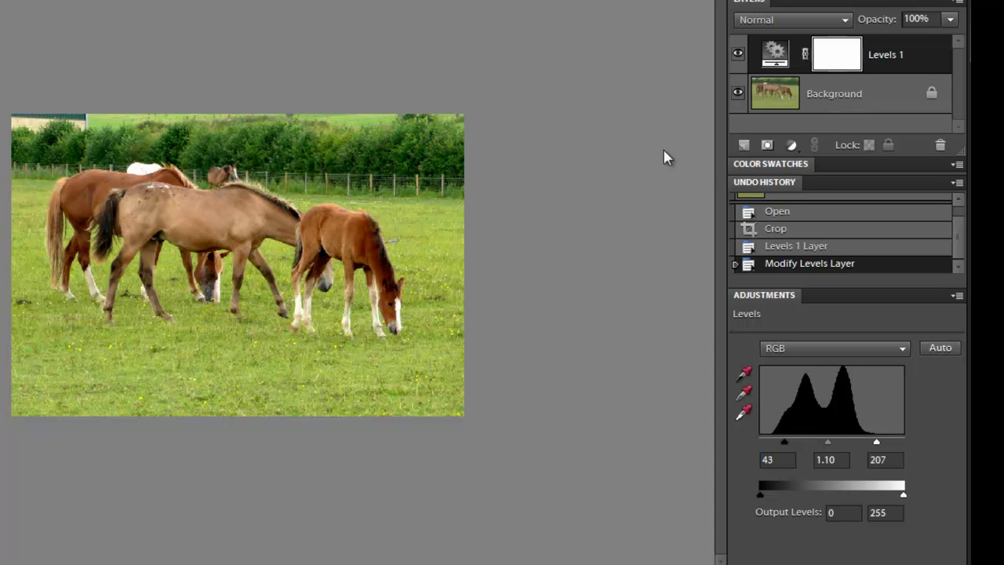
Step: Add a Hue/Saturation adjustment layer with Saturation -9 and Lightness -2
click(791, 145)
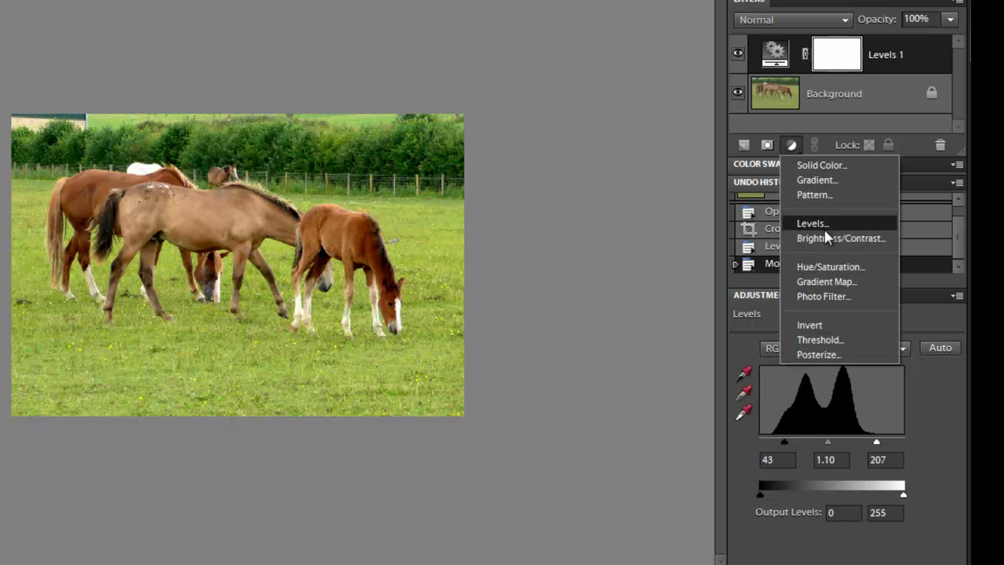
click(827, 267)
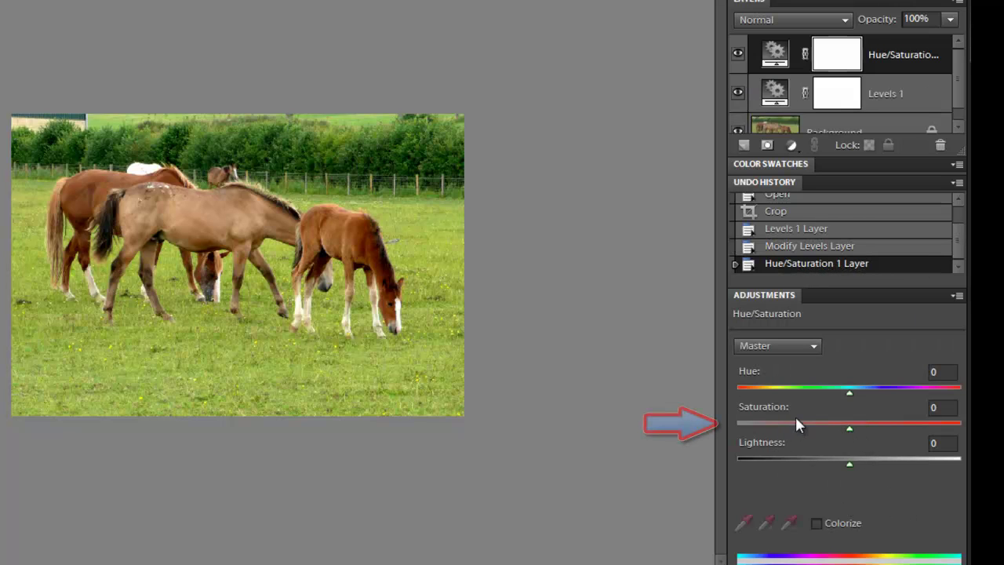
mouse_move(850, 427)
mouse_down()
mouse_move(829, 426)
mouse_move(839, 428)
mouse_up()
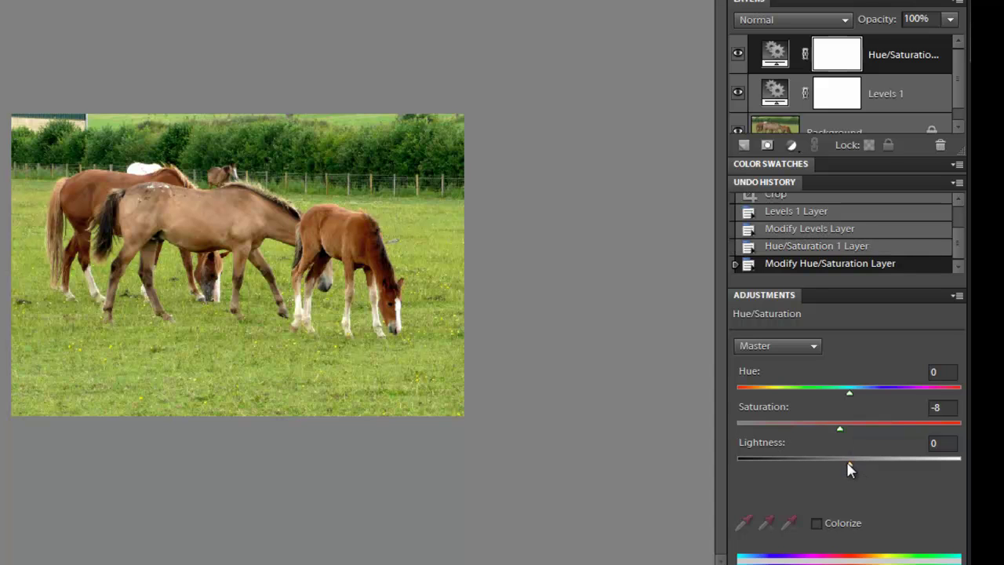
mouse_move(850, 463)
mouse_down()
mouse_move(813, 463)
mouse_move(868, 462)
mouse_move(847, 464)
mouse_up()
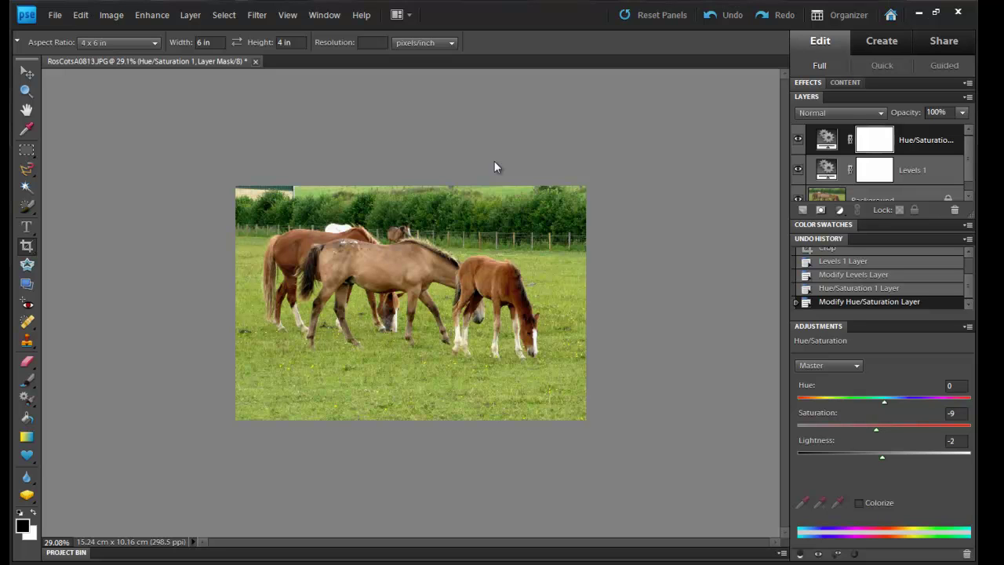
Step: In Save As, create a new folder named Cleaned and open it
click(55, 15)
click(117, 130)
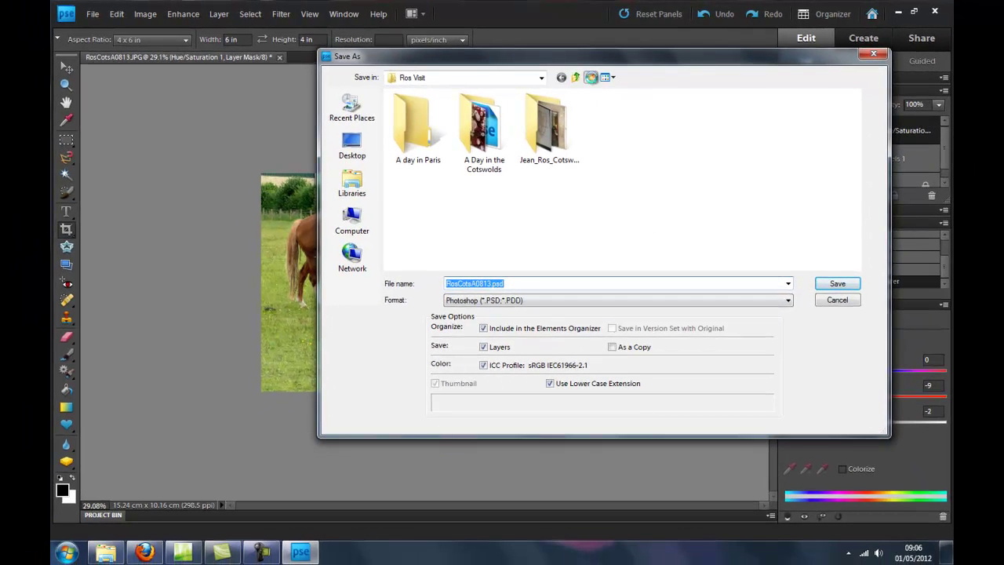
click(590, 77)
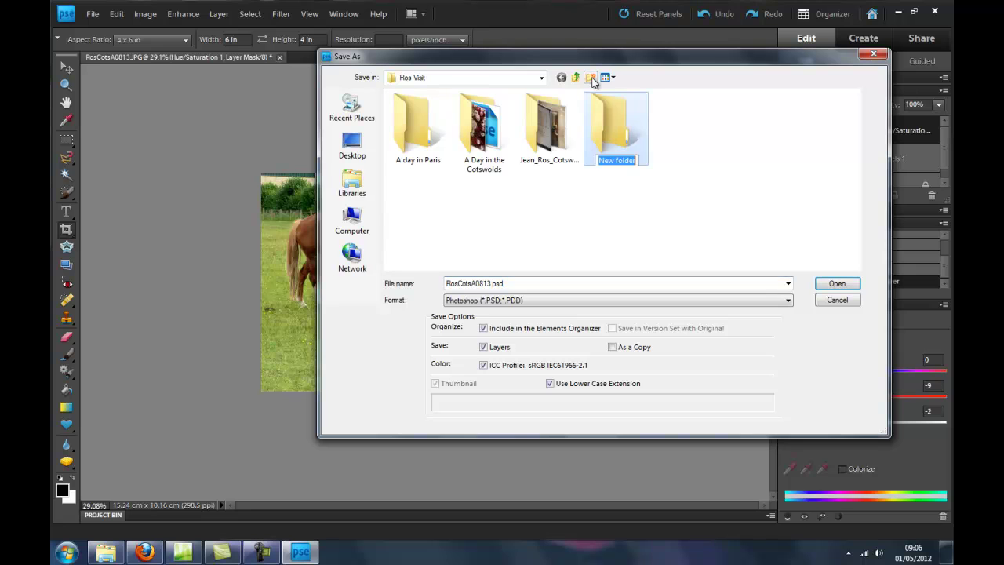
text(Cleaned)
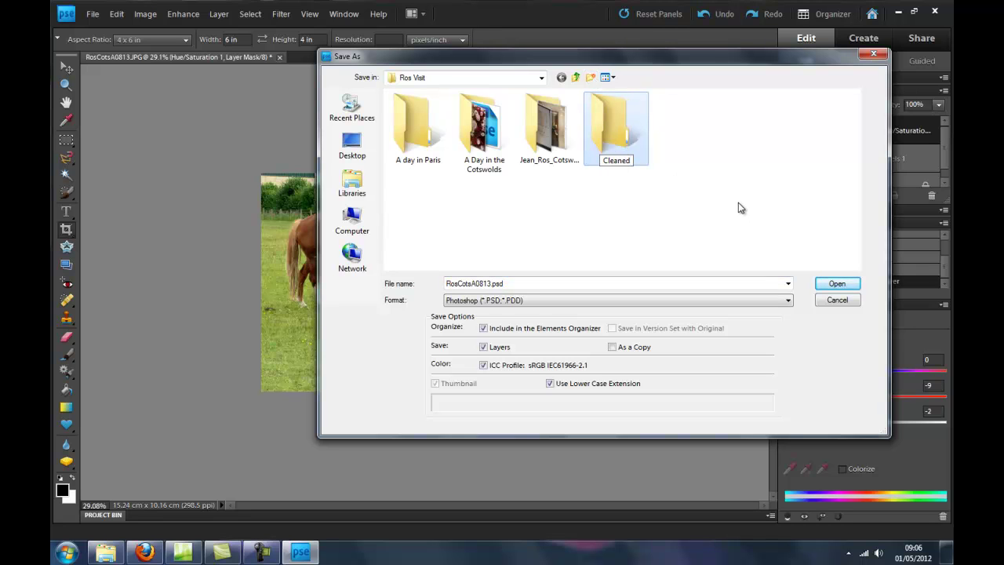
key(Return)
double_click(547, 141)
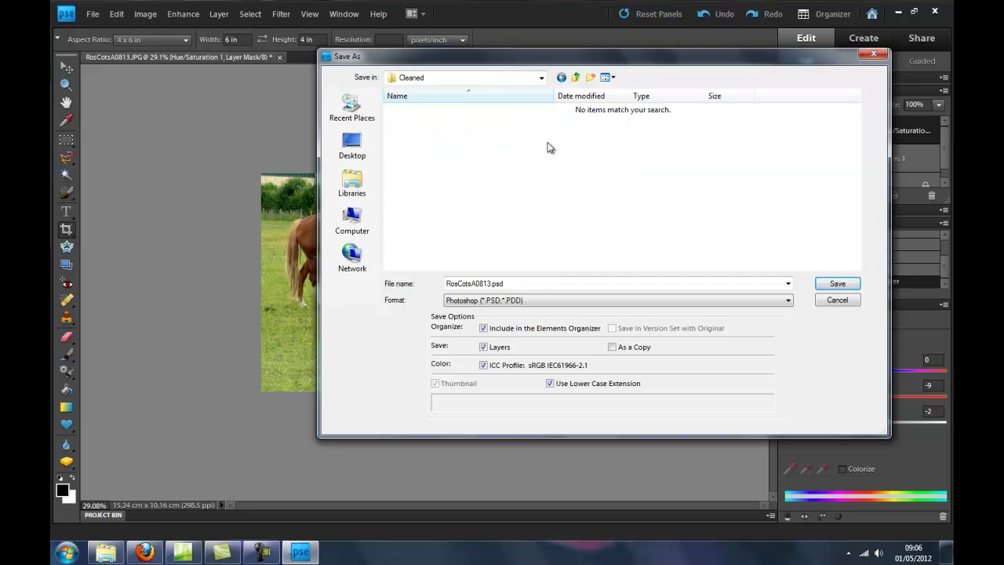
Step: Save the layered photo there as Horses.psd in Photoshop format
drag(549, 285, 437, 285)
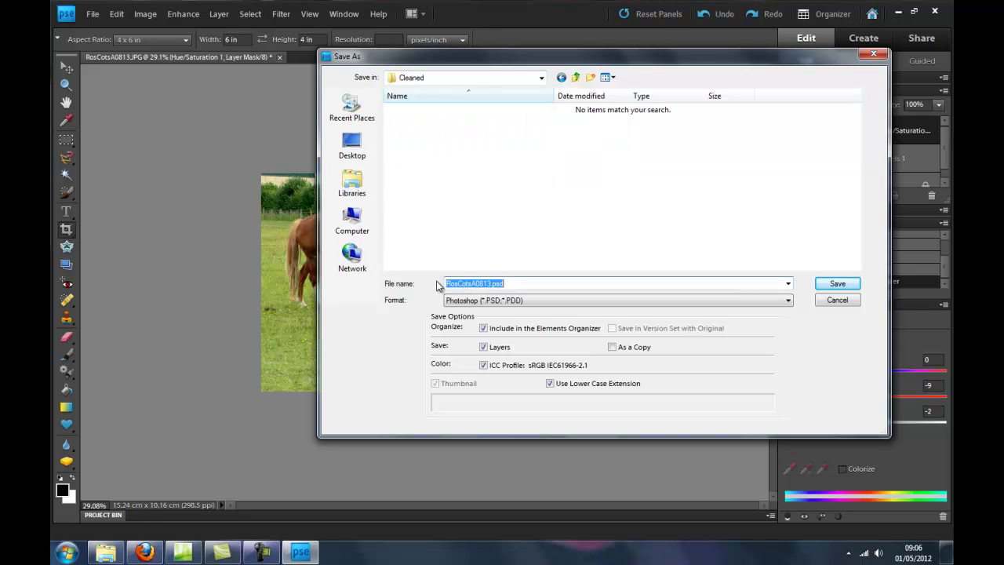
text(Hour)
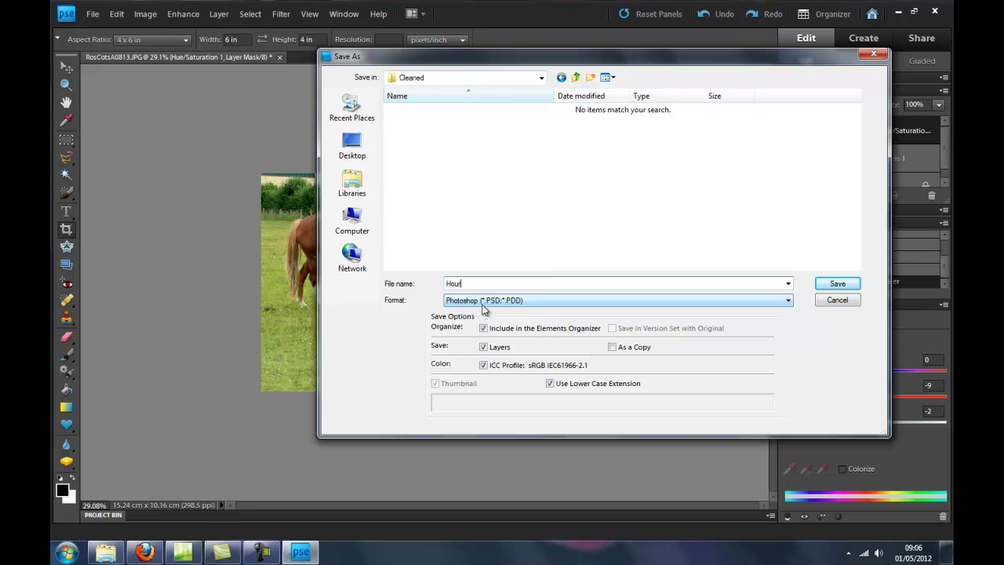
key(BackSpace)
text(rses)
click(836, 283)
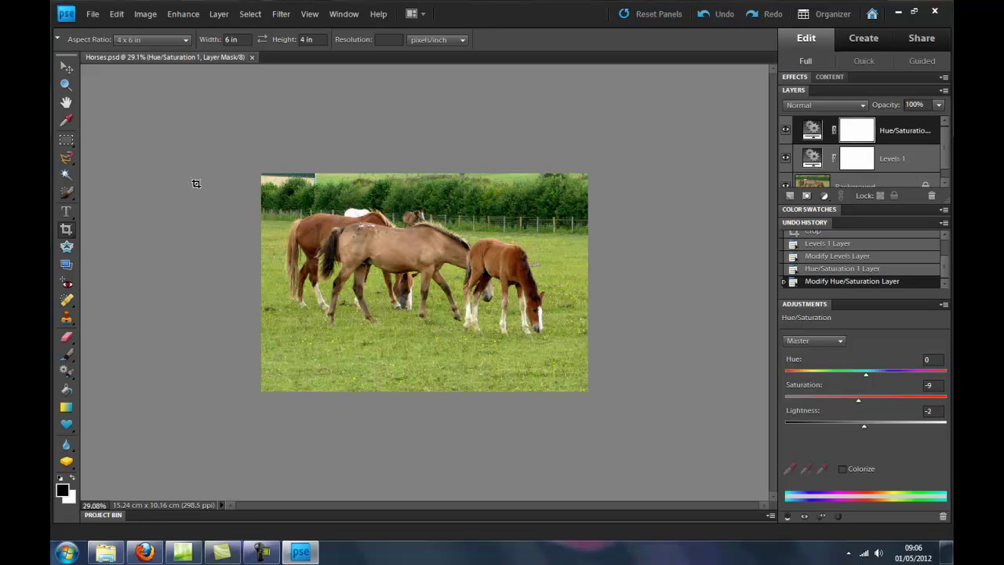
Step: Save another copy as a JPEG named Horses
click(93, 14)
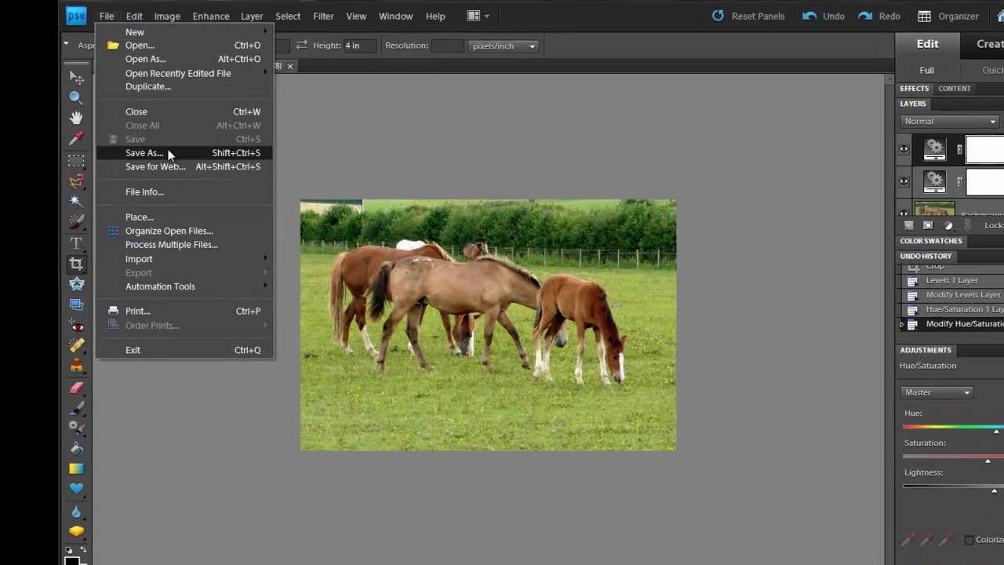
click(147, 130)
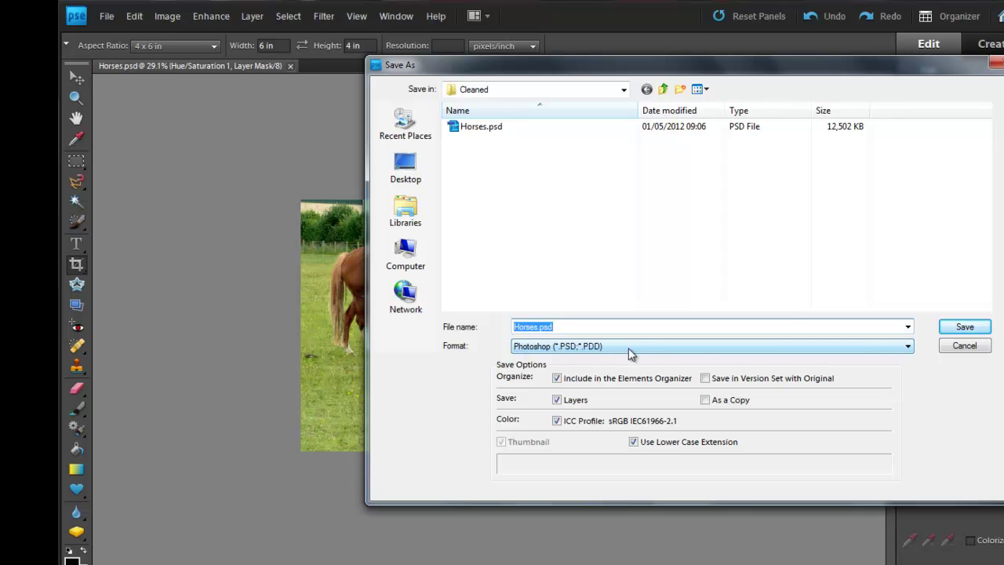
click(907, 346)
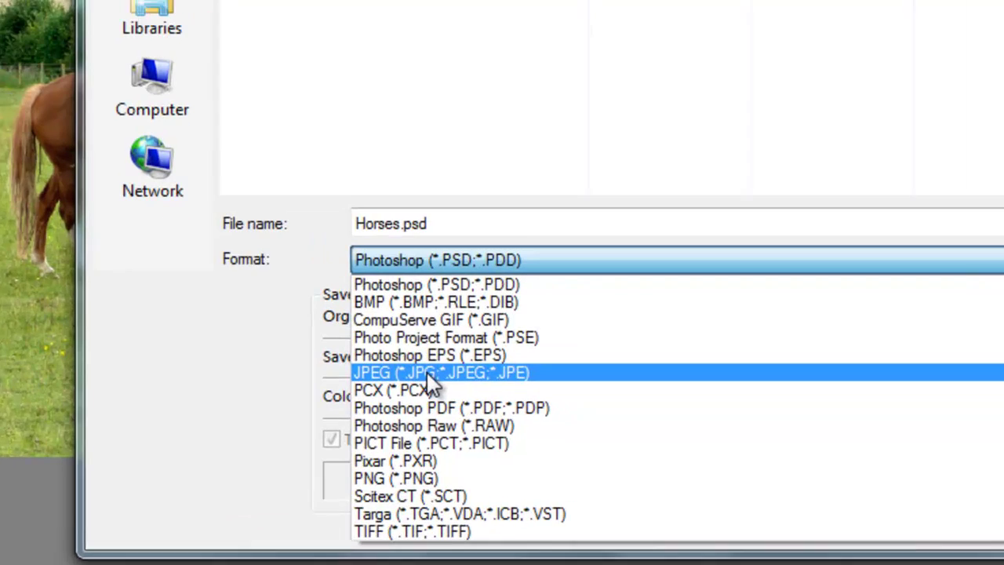
click(427, 373)
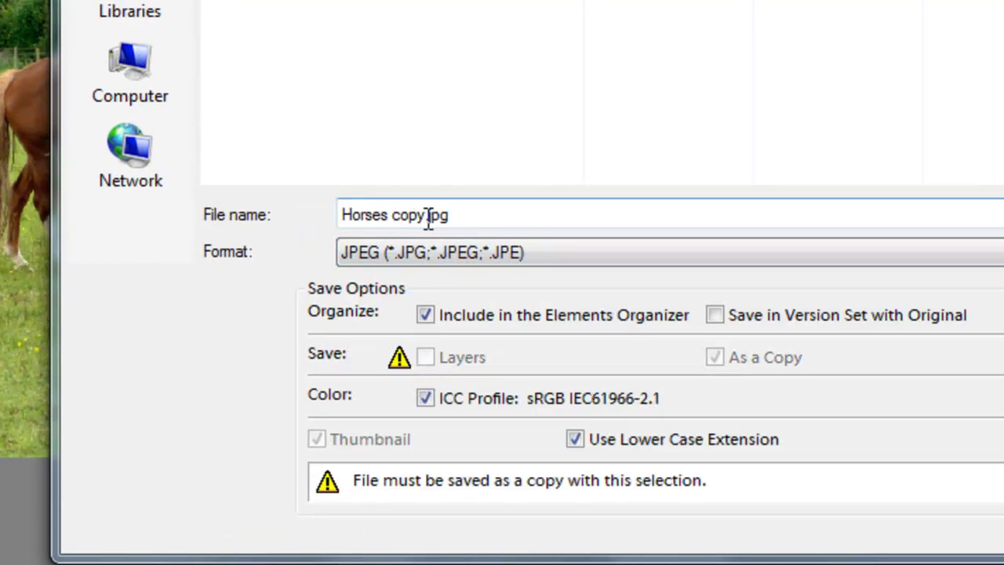
drag(484, 215, 217, 209)
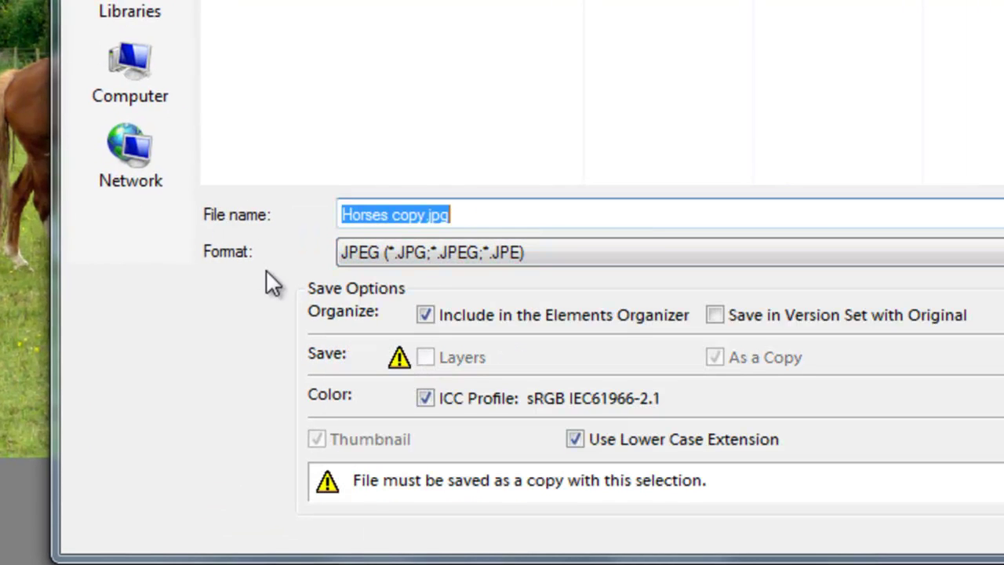
text(Horses)
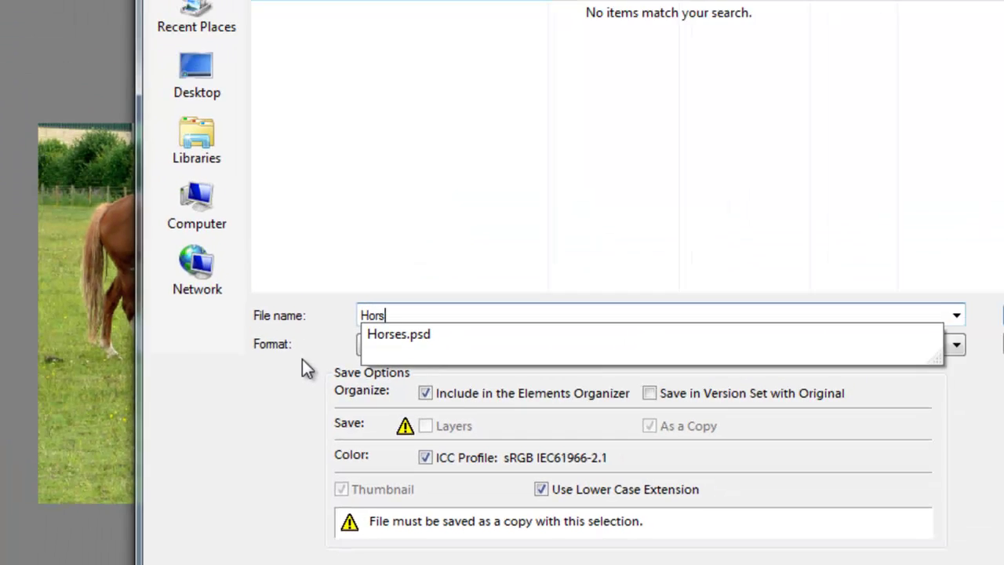
key(Return)
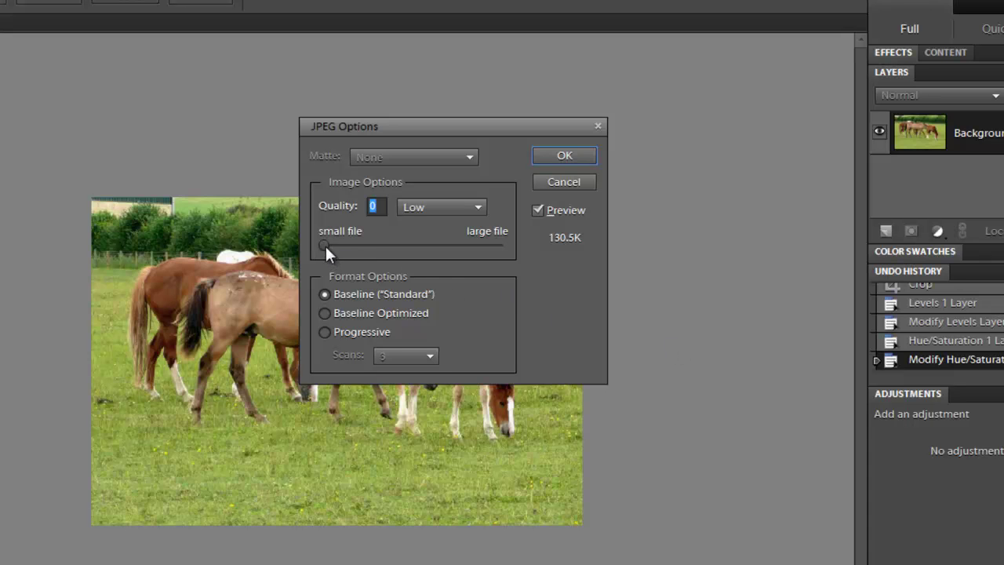
Step: Set the JPEG quality to 5 (Medium) and confirm the save
drag(324, 244, 537, 249)
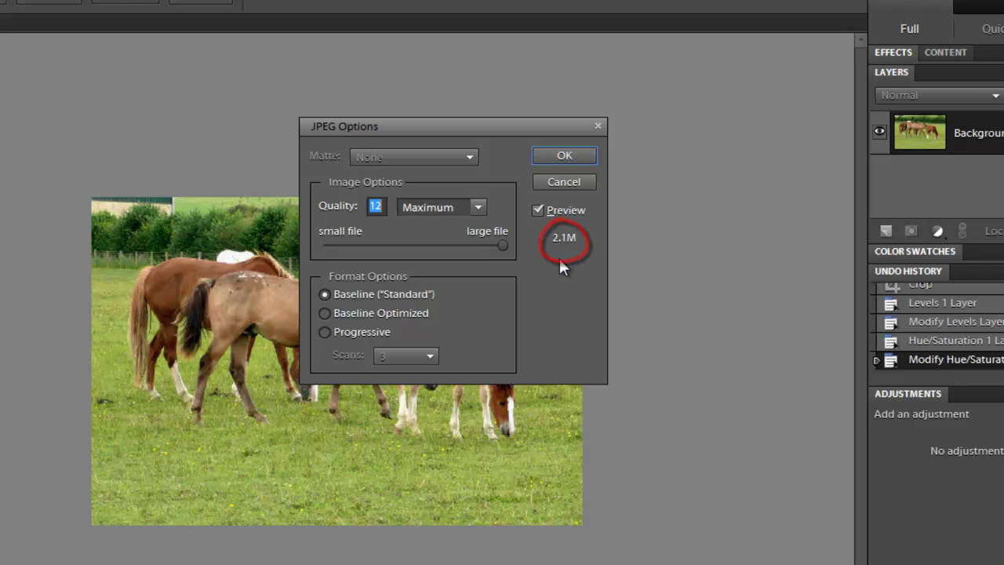
drag(501, 245, 375, 246)
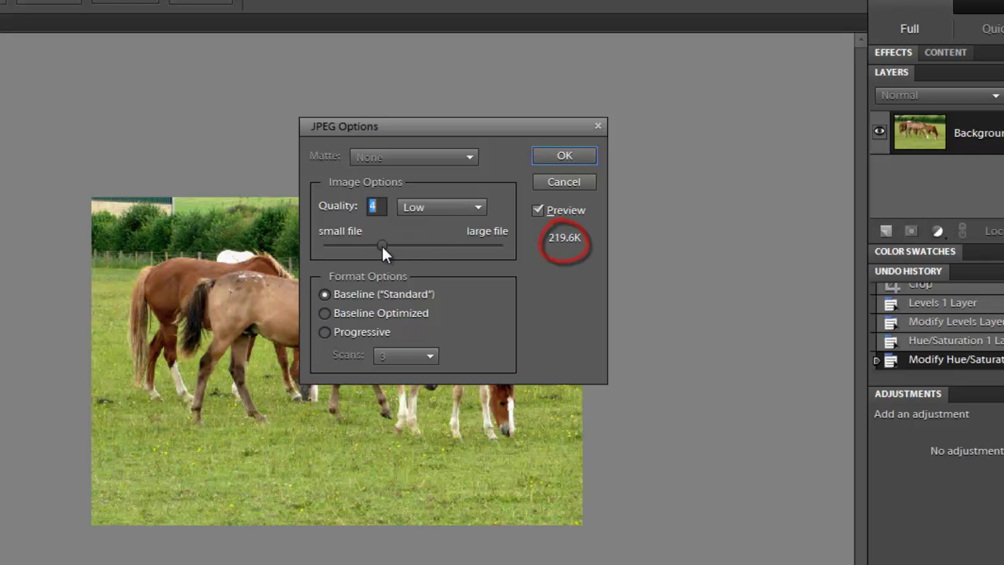
drag(382, 244, 397, 244)
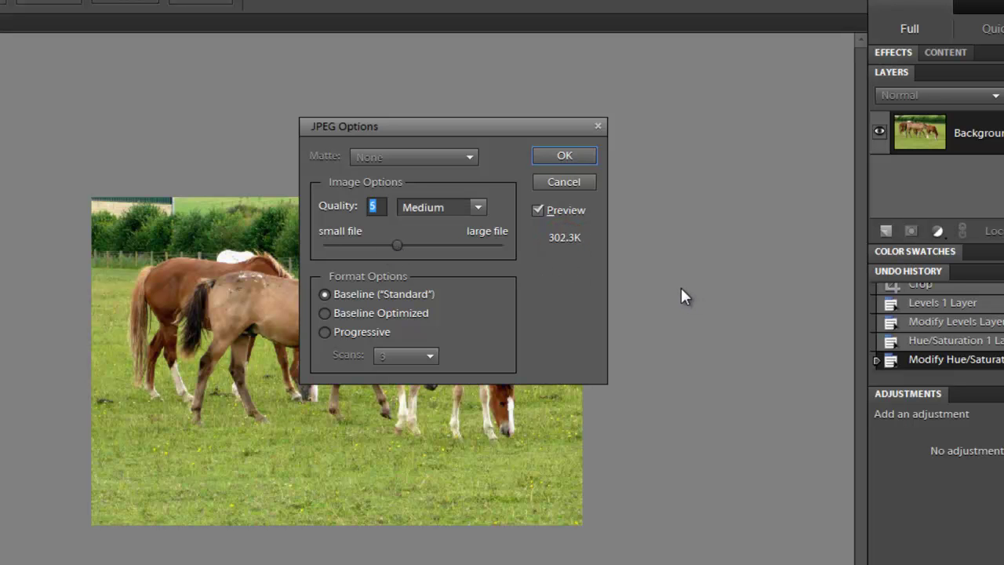
click(568, 156)
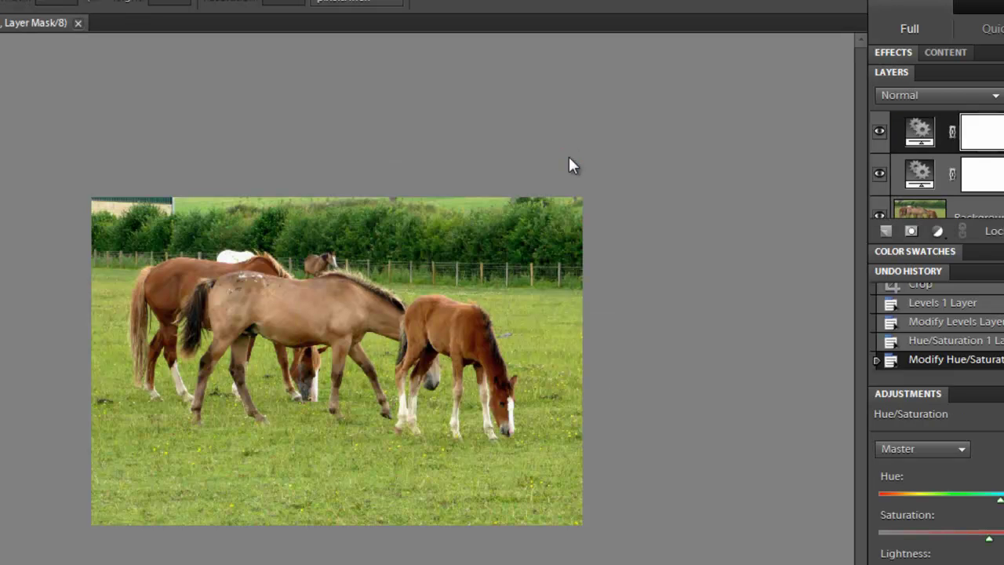